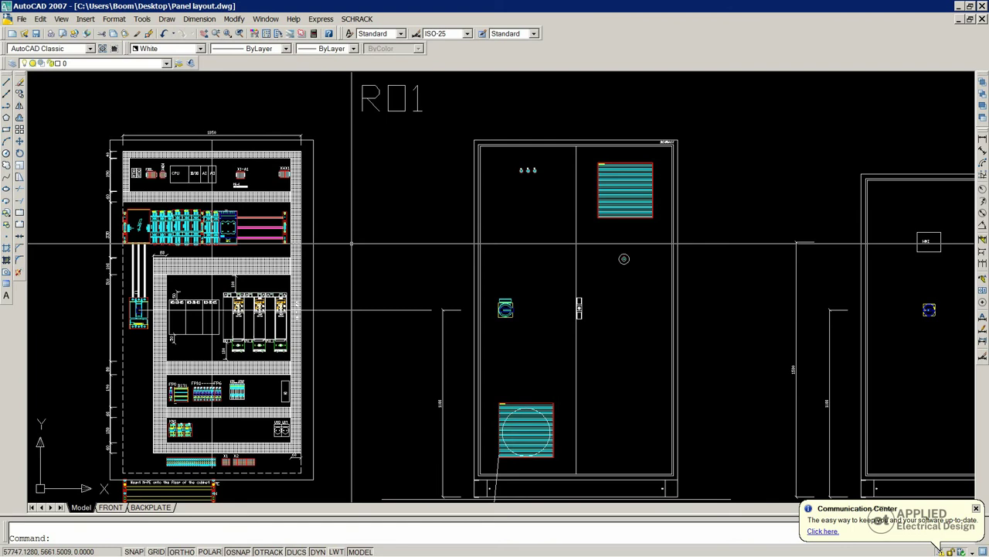
Step: Zoom in close on the UX0/UX1 sockets, then back out to the full R01 panel and door views
{"action": "scroll", "coordinate": [309, 430], "scroll_direction": "up", "scroll_amount": 5}
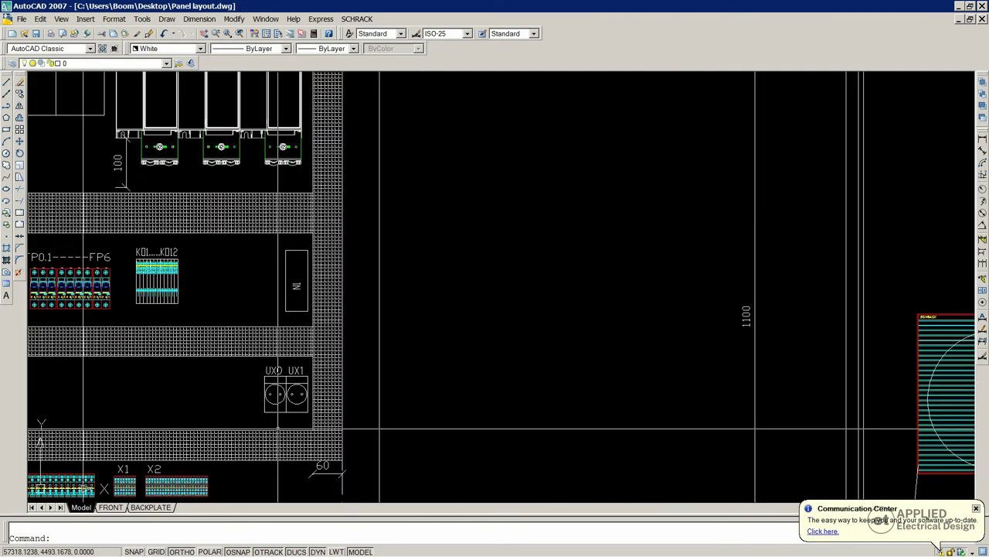
{"action": "scroll", "coordinate": [279, 425], "scroll_direction": "up", "scroll_amount": 3}
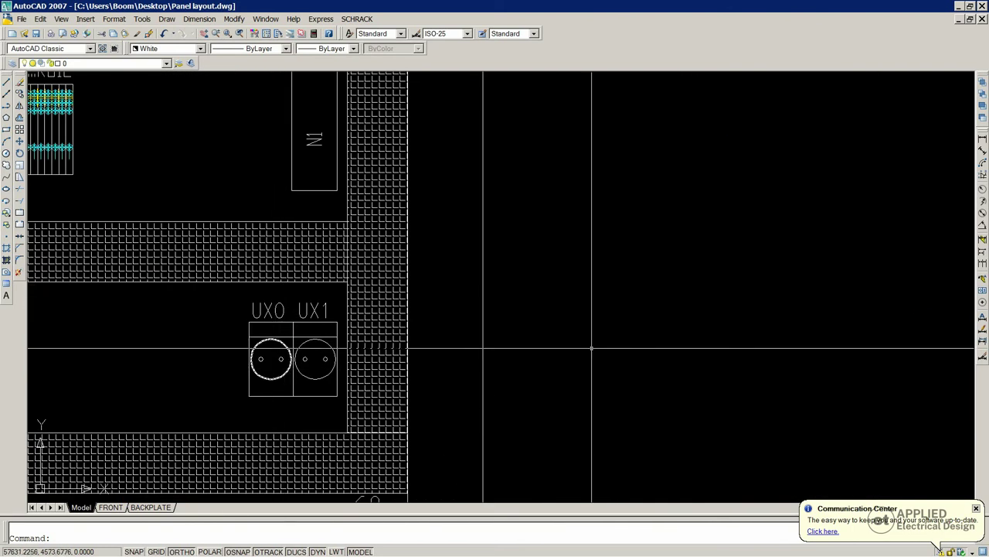
{"action": "scroll", "coordinate": [77, 330], "scroll_direction": "up", "scroll_amount": 3}
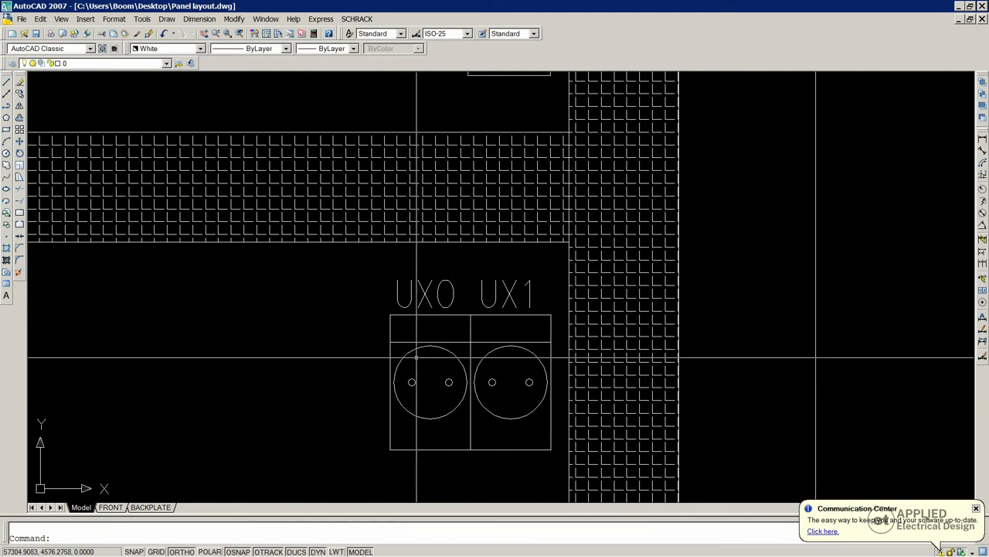
{"action": "scroll", "coordinate": [363, 421], "scroll_direction": "down", "scroll_amount": 8}
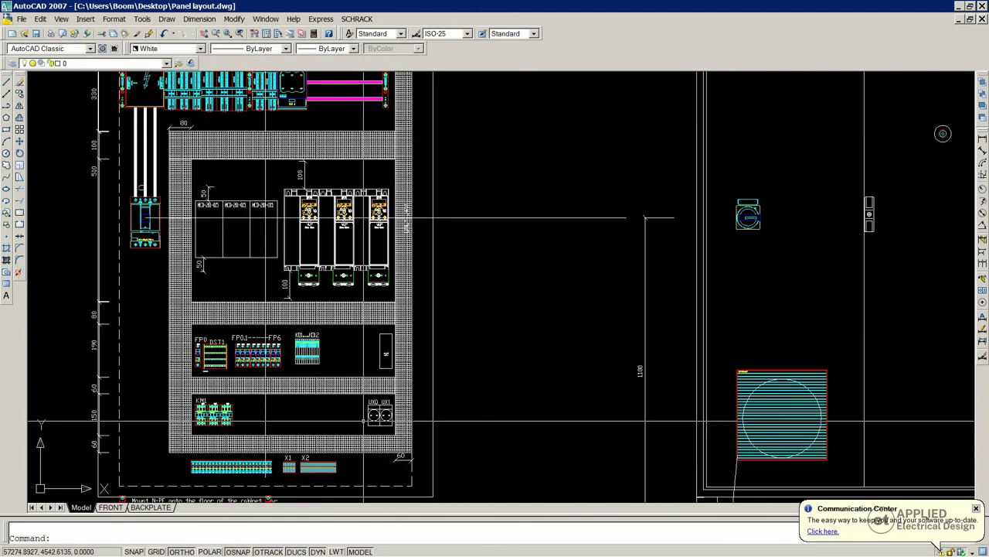
{"action": "scroll", "coordinate": [359, 286], "scroll_direction": "down", "scroll_amount": 2}
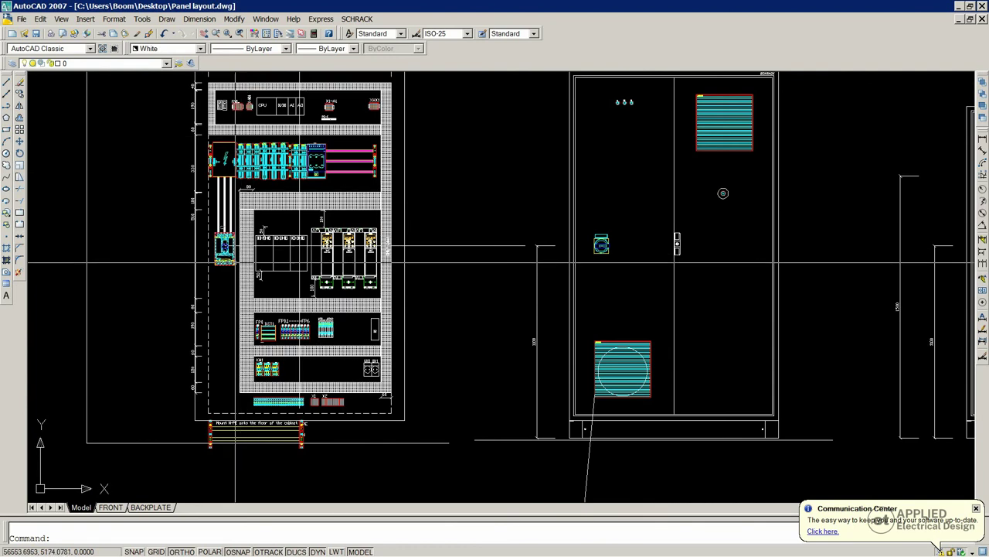
{"action": "scroll", "coordinate": [185, 221], "scroll_direction": "down", "scroll_amount": 3}
{"action": "scroll", "coordinate": [170, 180], "scroll_direction": "up", "scroll_amount": 5}
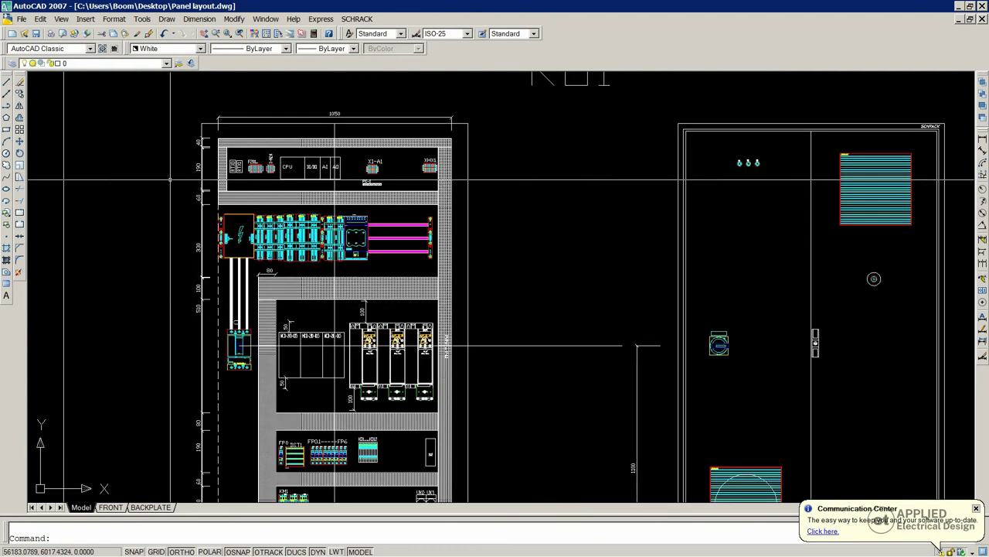
{"action": "scroll", "coordinate": [315, 256], "scroll_direction": "down", "scroll_amount": 4}
{"action": "scroll", "coordinate": [316, 256], "scroll_direction": "up", "scroll_amount": 2}
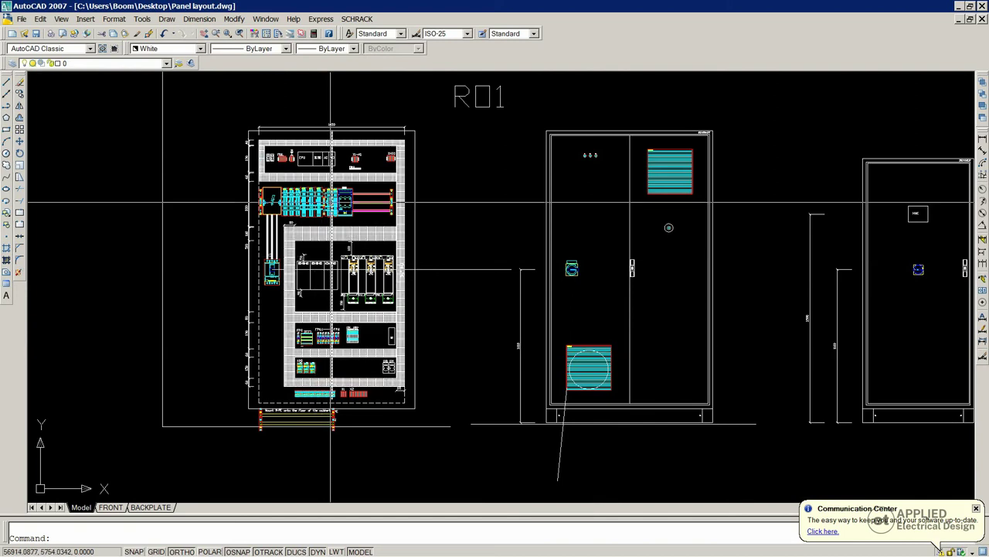
Step: Switch to the browser and open the Rittal System lights page
{"action": "mouse_move", "coordinate": [120, 550]}
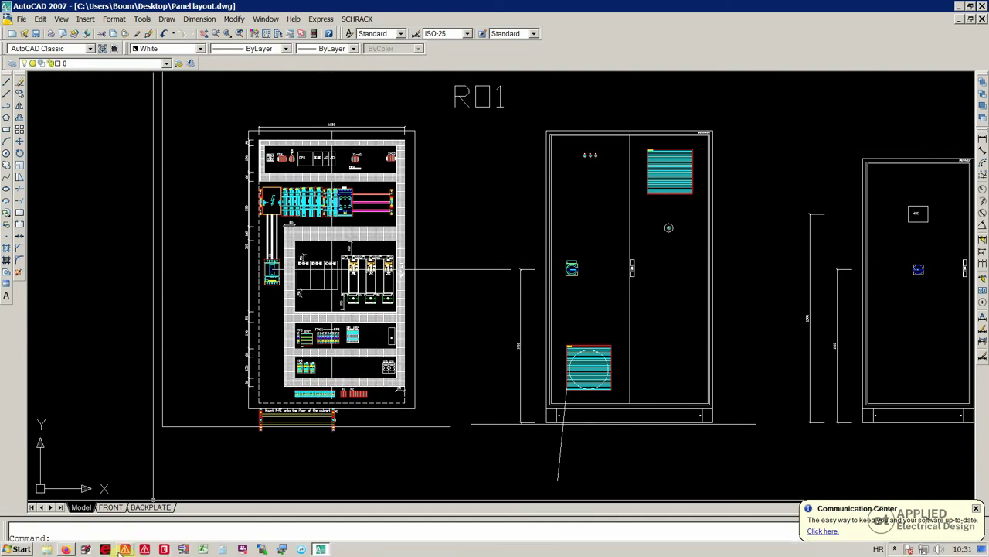
{"action": "left_click", "coordinate": [66, 549]}
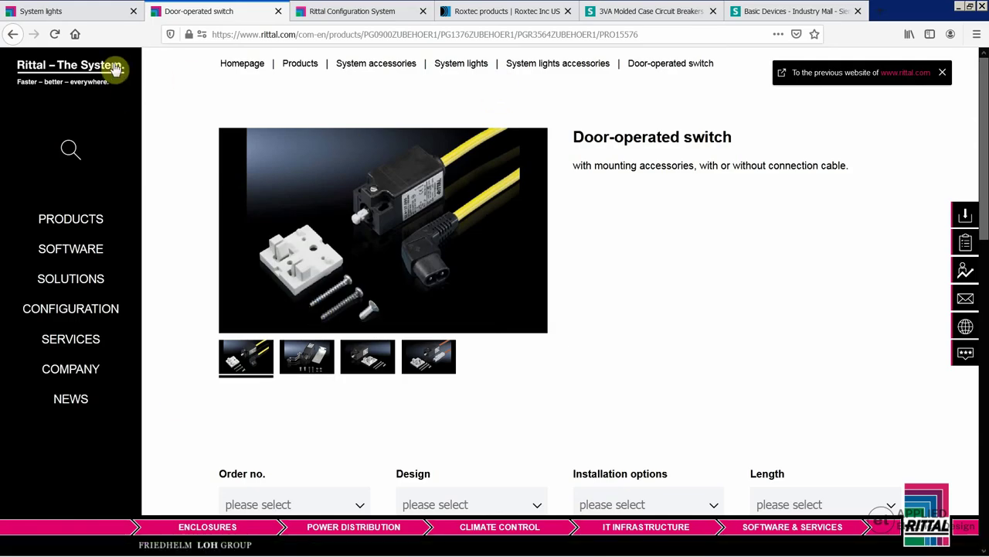
{"action": "left_click", "coordinate": [71, 14]}
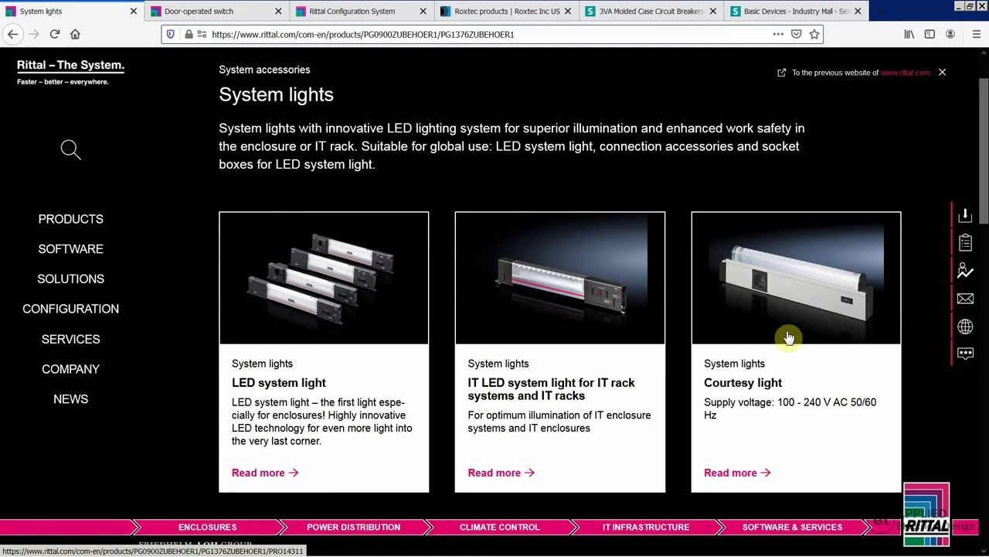
Step: Browse the LED system light, IT LED system light and Courtesy light product cards
{"action": "scroll", "coordinate": [789, 338], "scroll_direction": "down", "scroll_amount": 3}
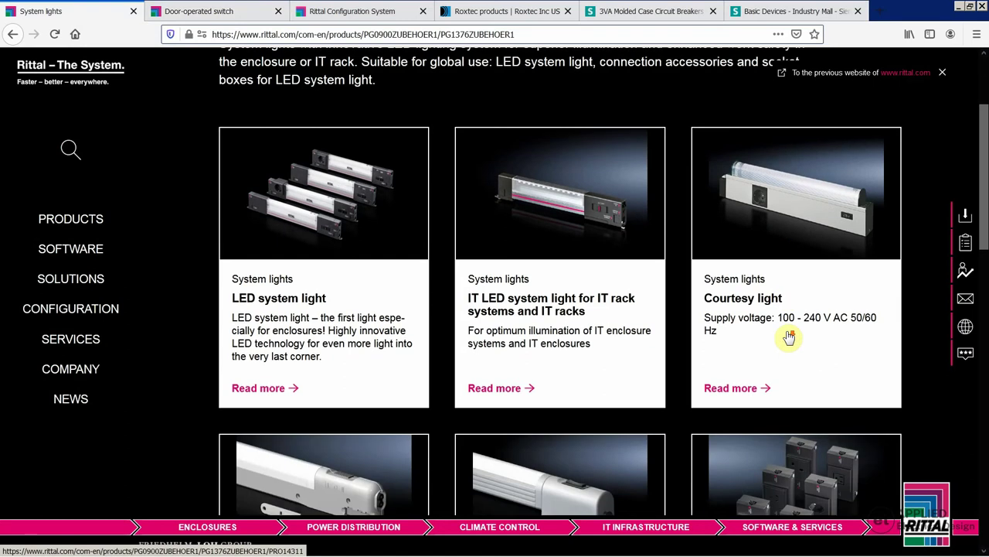
{"action": "scroll", "coordinate": [789, 338], "scroll_direction": "up", "scroll_amount": 2}
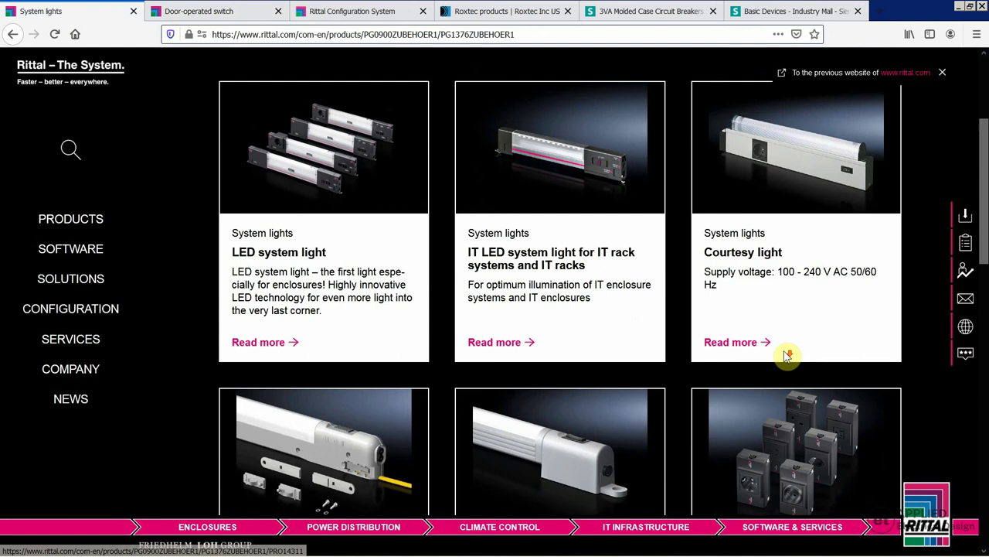
{"action": "scroll", "coordinate": [788, 352], "scroll_direction": "down", "scroll_amount": 4}
{"action": "scroll", "coordinate": [788, 342], "scroll_direction": "down", "scroll_amount": 1}
{"action": "scroll", "coordinate": [789, 324], "scroll_direction": "up", "scroll_amount": 1}
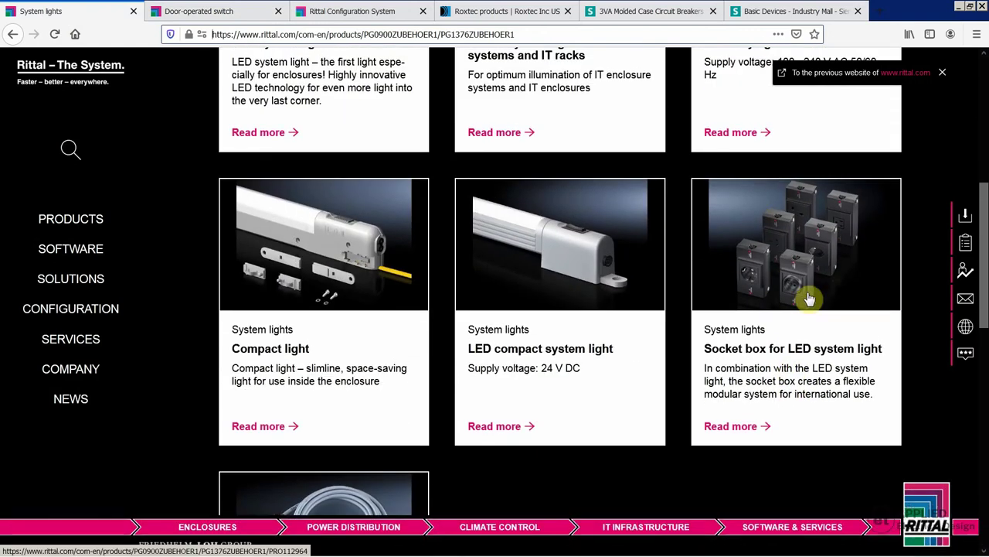
{"action": "scroll", "coordinate": [807, 298], "scroll_direction": "up", "scroll_amount": 1}
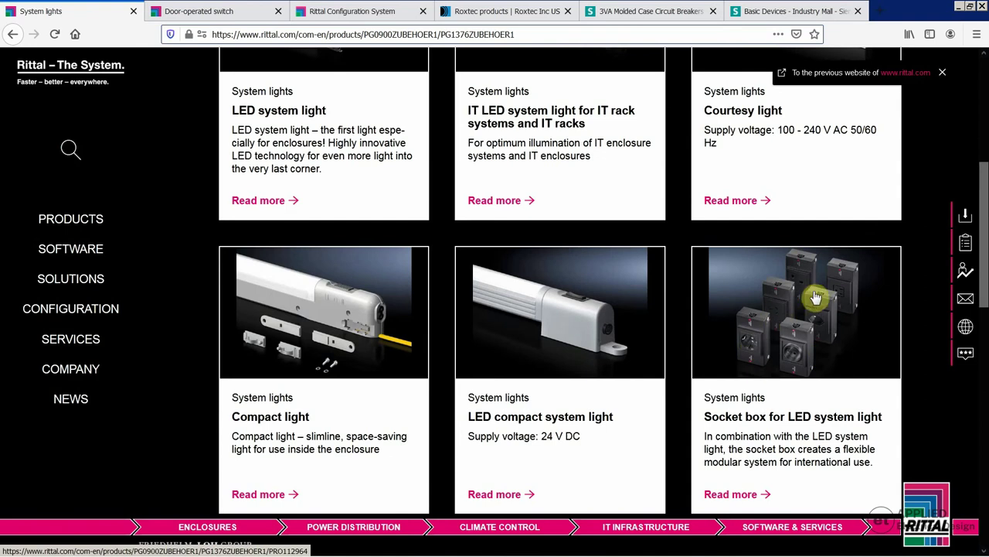
{"action": "scroll", "coordinate": [810, 336], "scroll_direction": "up", "scroll_amount": 3}
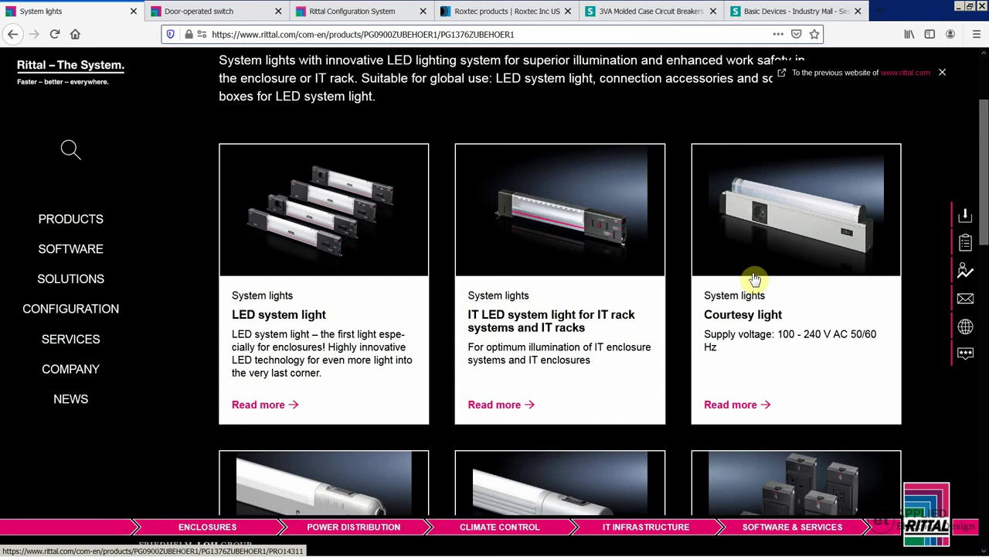
{"action": "scroll", "coordinate": [755, 280], "scroll_direction": "down", "scroll_amount": 3}
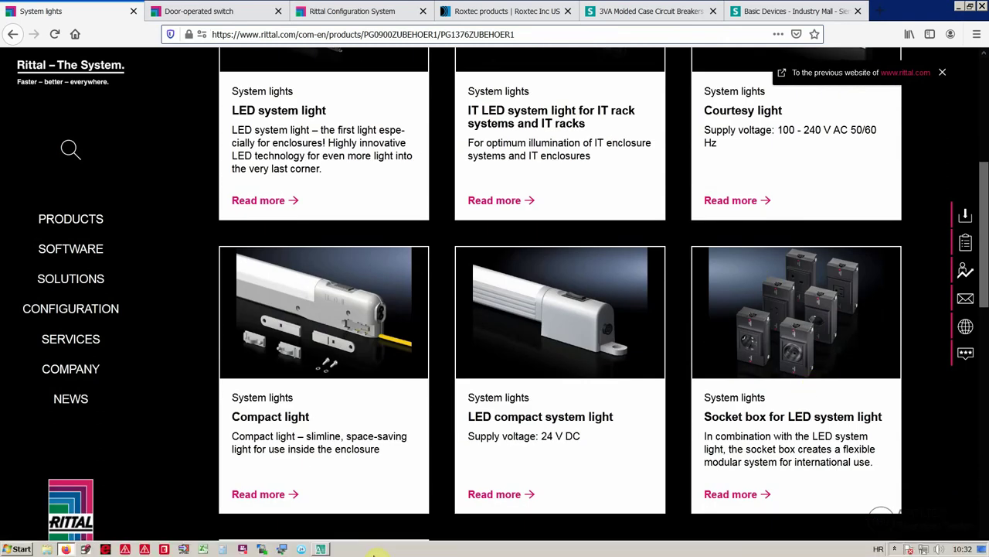
Step: Return to Panel layout.dwg and zoom in on the UX0/UX1 sockets
{"action": "left_click", "coordinate": [321, 549]}
{"action": "scroll", "coordinate": [391, 383], "scroll_direction": "up", "scroll_amount": 7}
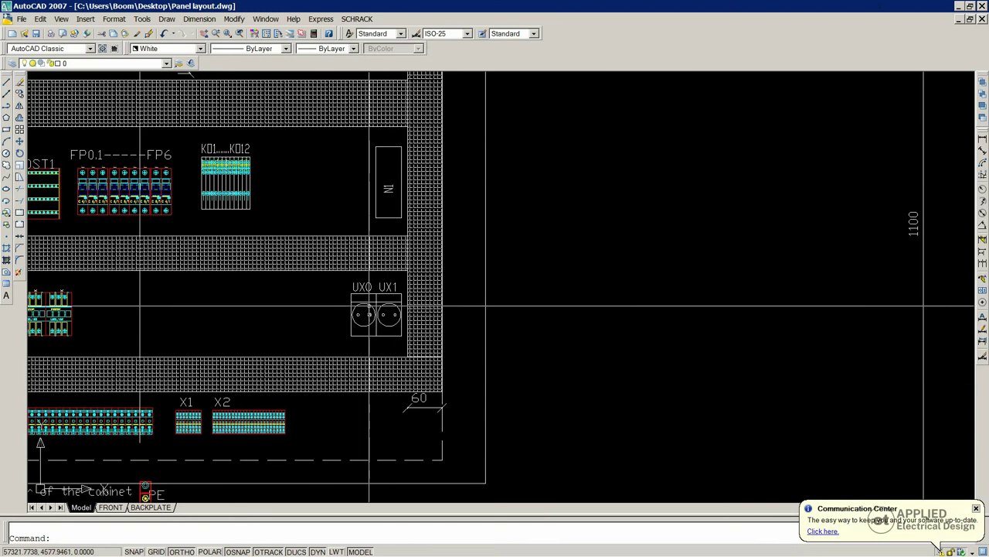
{"action": "scroll", "coordinate": [414, 408], "scroll_direction": "down", "scroll_amount": 6}
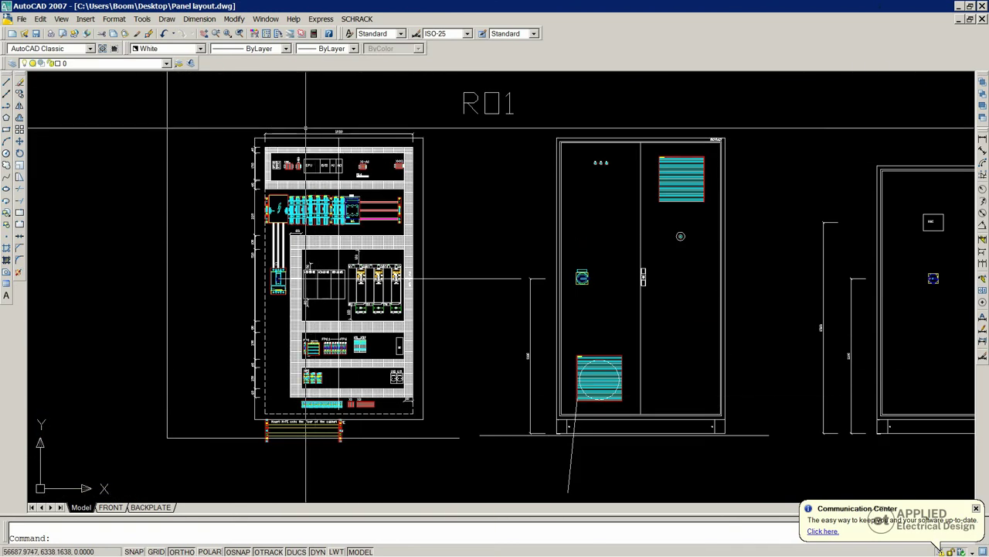
{"action": "scroll", "coordinate": [405, 399], "scroll_direction": "up", "scroll_amount": 7}
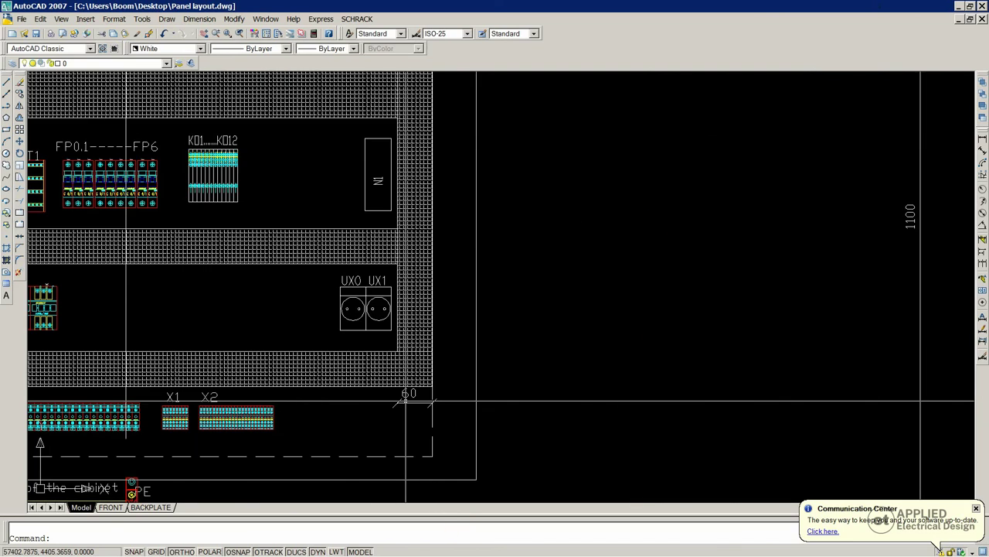
{"action": "scroll", "coordinate": [342, 307], "scroll_direction": "up", "scroll_amount": 2}
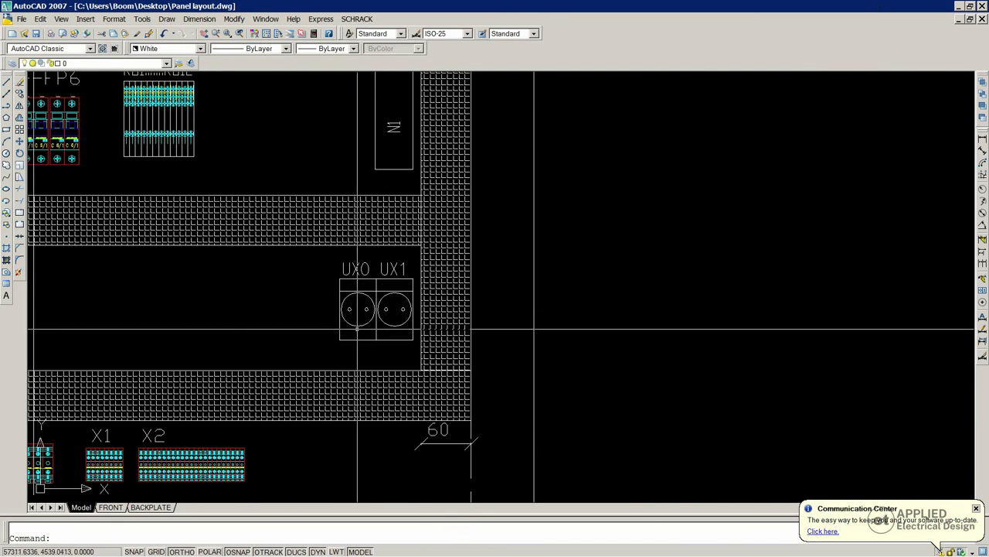
{"action": "scroll", "coordinate": [357, 329], "scroll_direction": "up", "scroll_amount": 5}
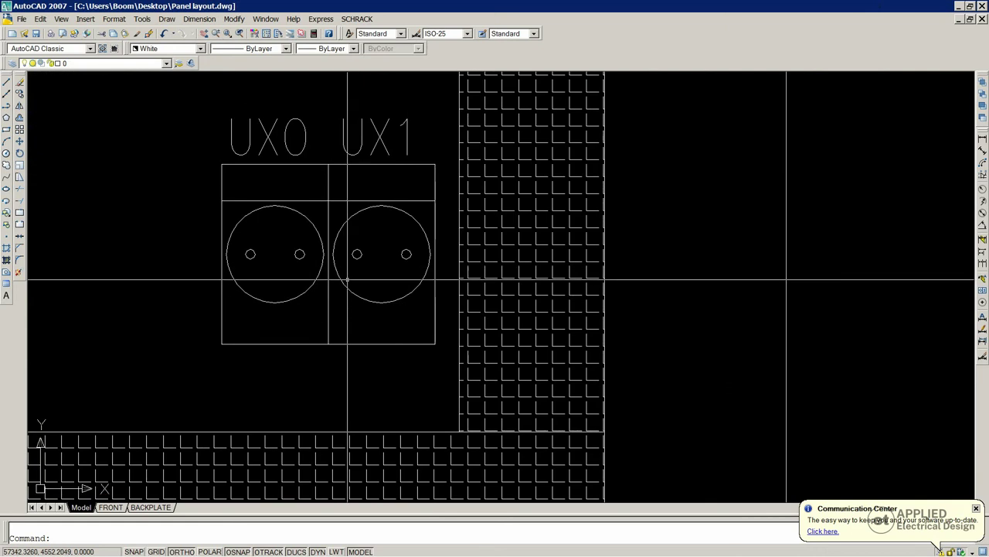
Step: Zoom out to V2/R01/R02, then in on the R01 cabinet backplate and front door
{"action": "scroll", "coordinate": [417, 387], "scroll_direction": "down", "scroll_amount": 2}
{"action": "scroll", "coordinate": [456, 282], "scroll_direction": "down", "scroll_amount": 2}
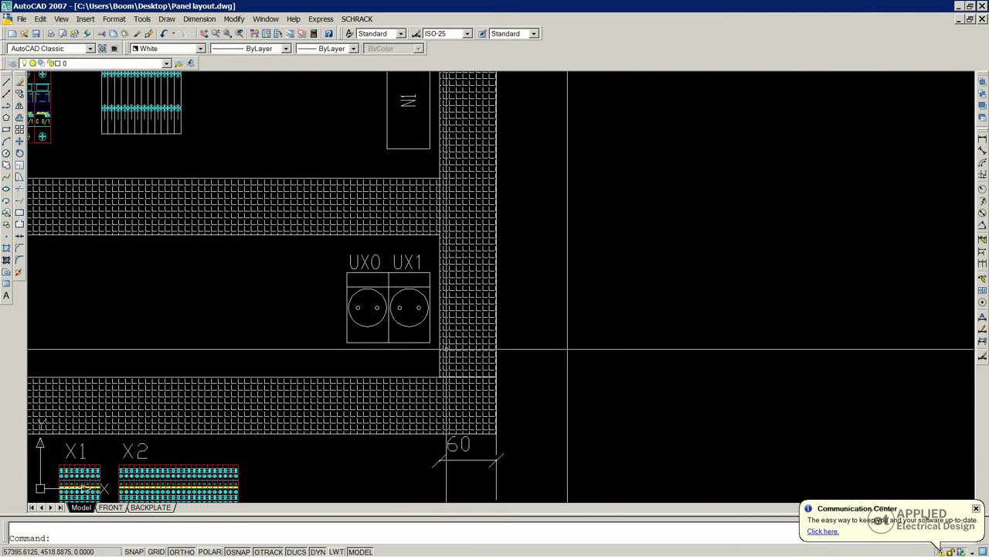
{"action": "scroll", "coordinate": [283, 287], "scroll_direction": "up", "scroll_amount": 3}
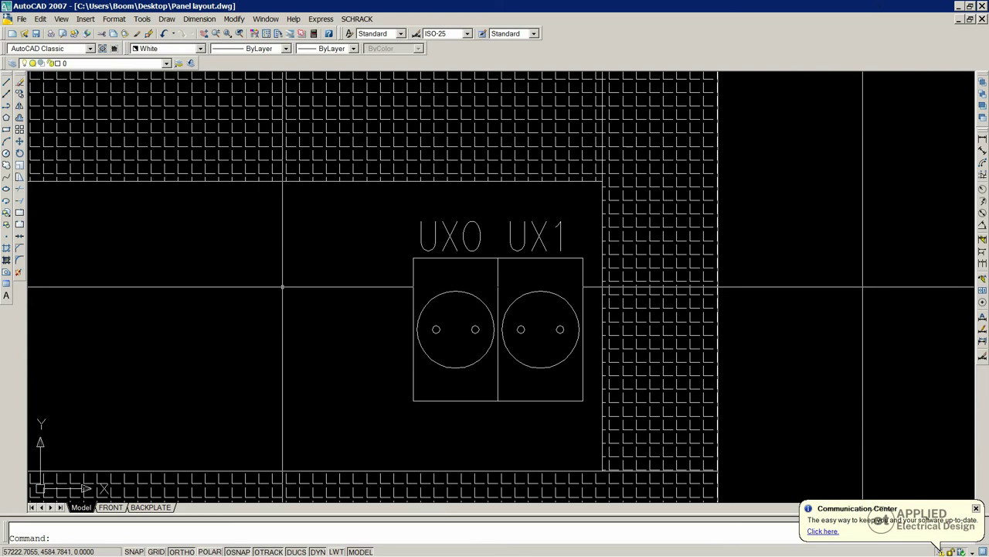
{"action": "scroll", "coordinate": [282, 287], "scroll_direction": "down", "scroll_amount": 10}
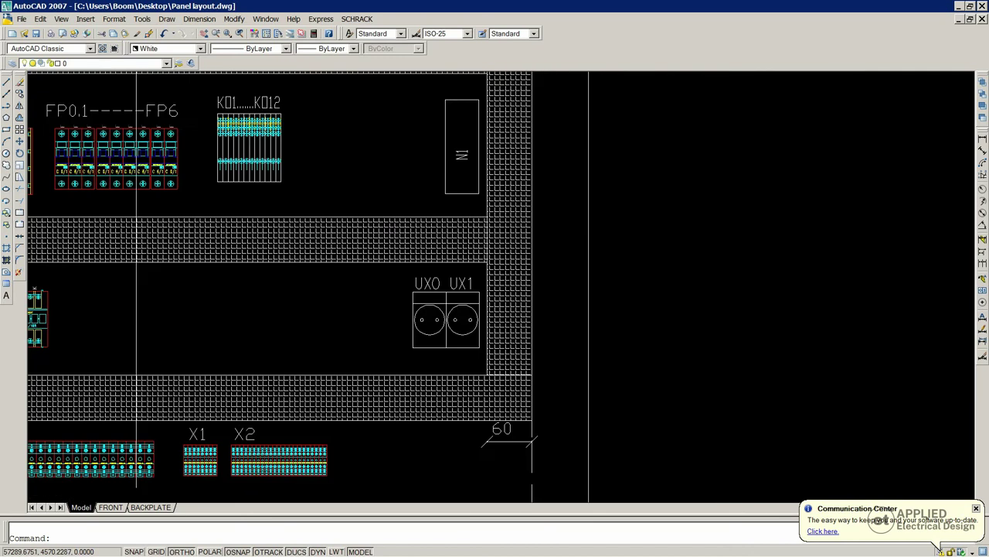
{"action": "scroll", "coordinate": [386, 155], "scroll_direction": "up", "scroll_amount": 3}
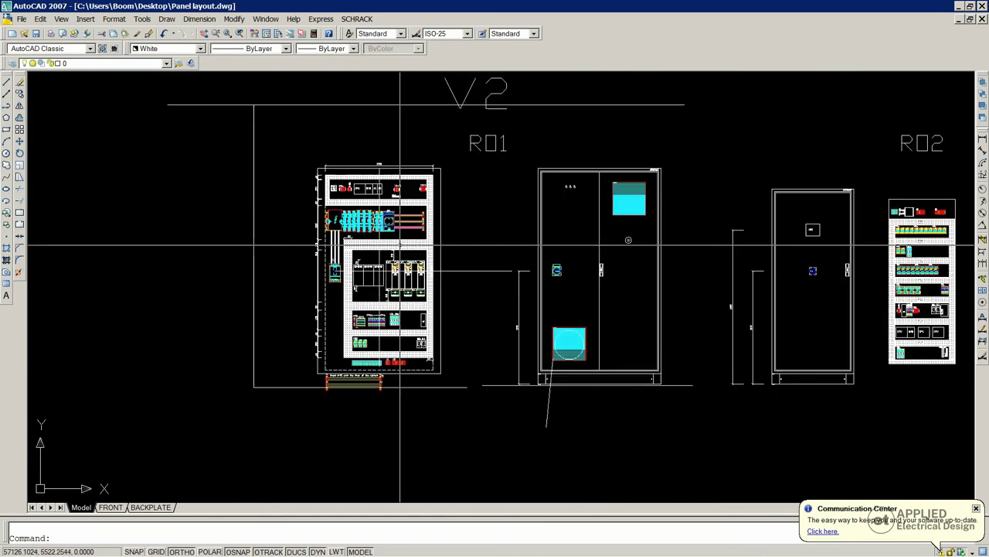
{"action": "scroll", "coordinate": [373, 163], "scroll_direction": "up", "scroll_amount": 2}
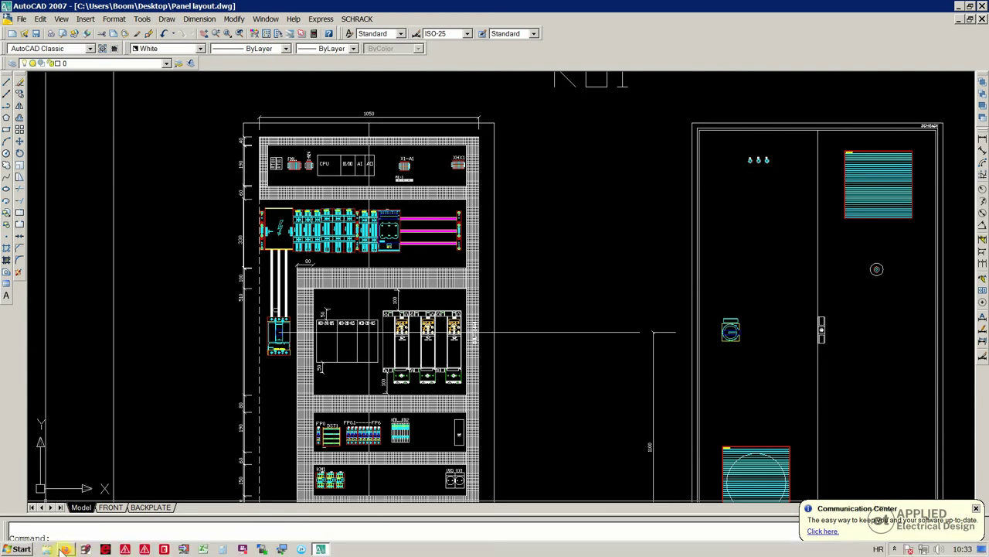
Step: Bring the browser forward and open the Door-operated switch page via Siemens Basic Devices
{"action": "left_click", "coordinate": [68, 549]}
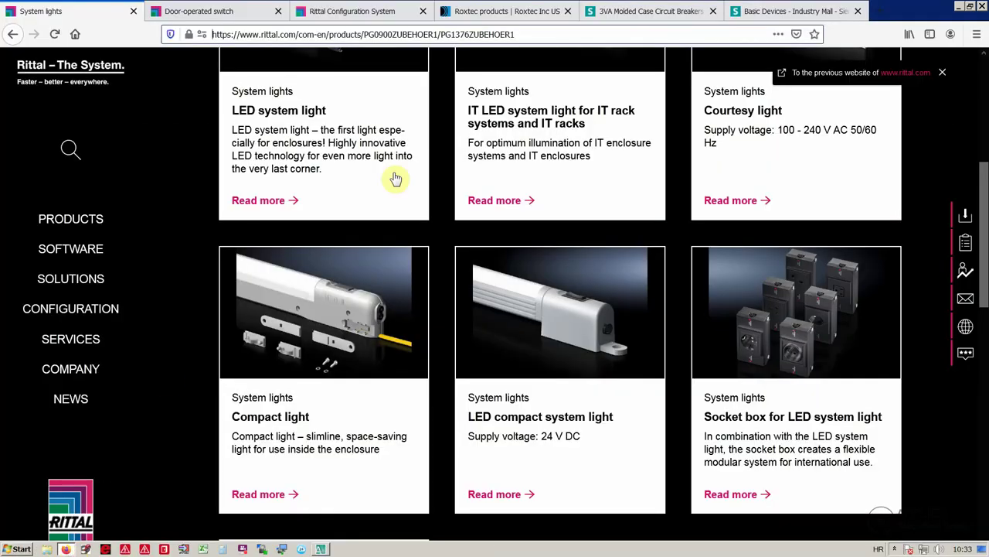
{"action": "left_click", "coordinate": [780, 14]}
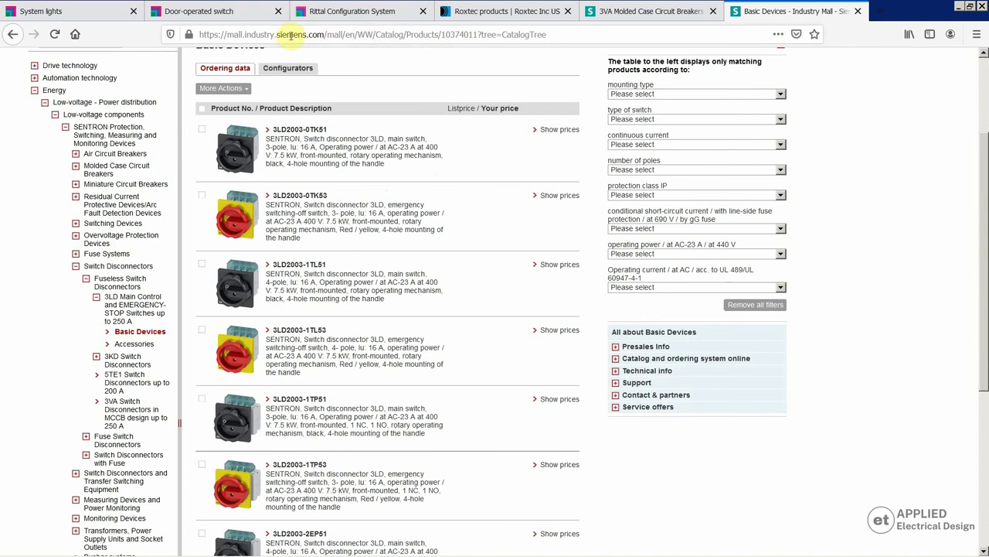
{"action": "left_click", "coordinate": [208, 11]}
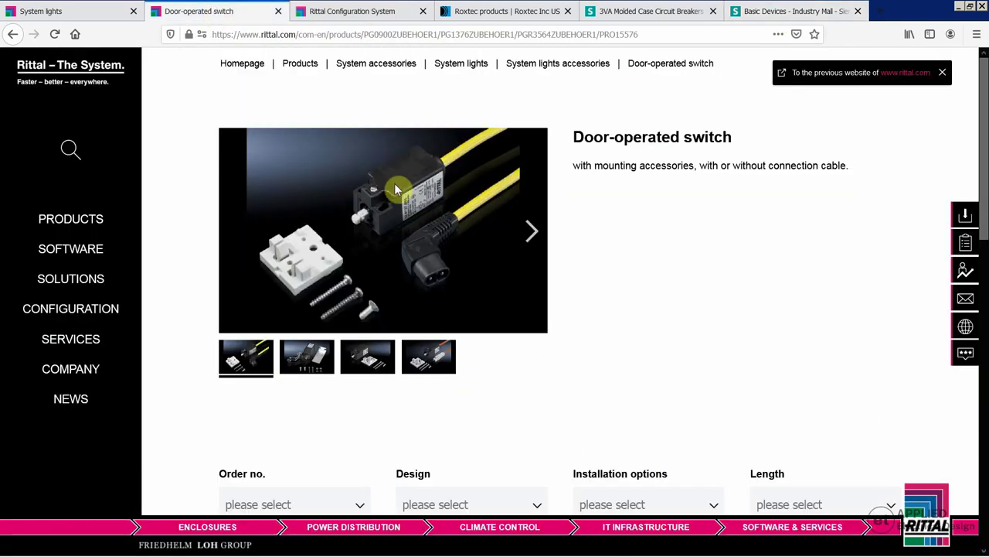